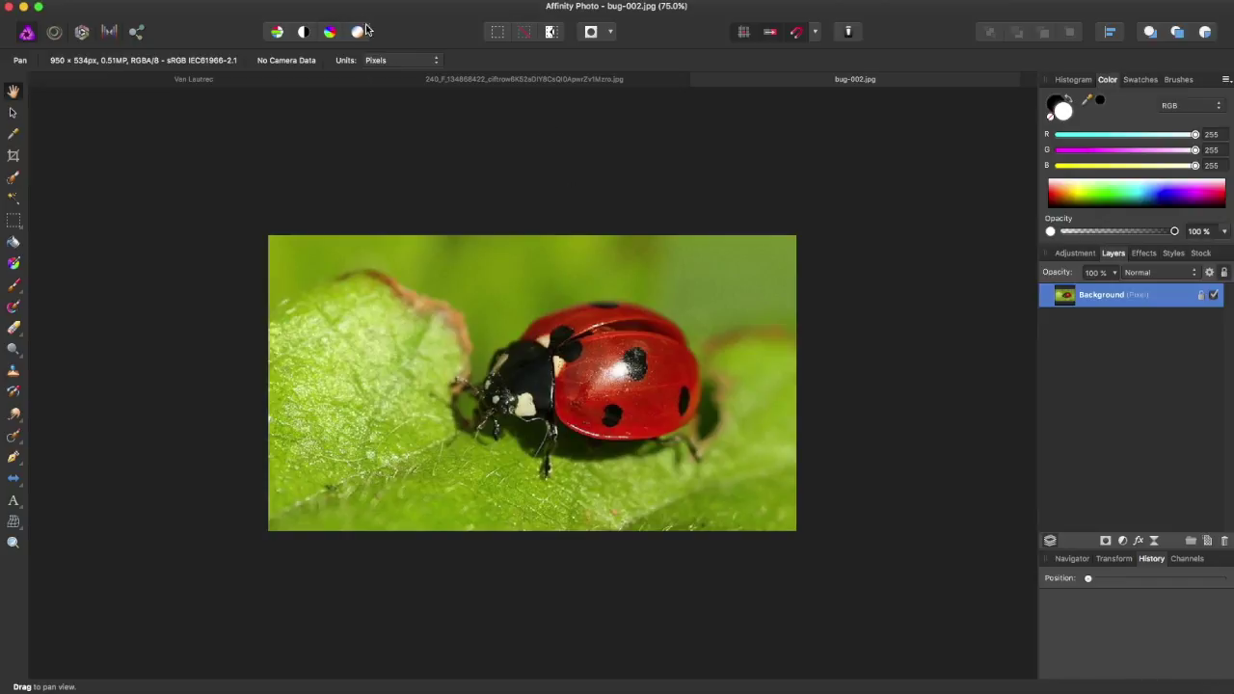
Add an RGB Curves adjustment layer to the ladybug photo and raise the lower master curve slightly
{"action": "left_click", "coordinate": [307, 0]}
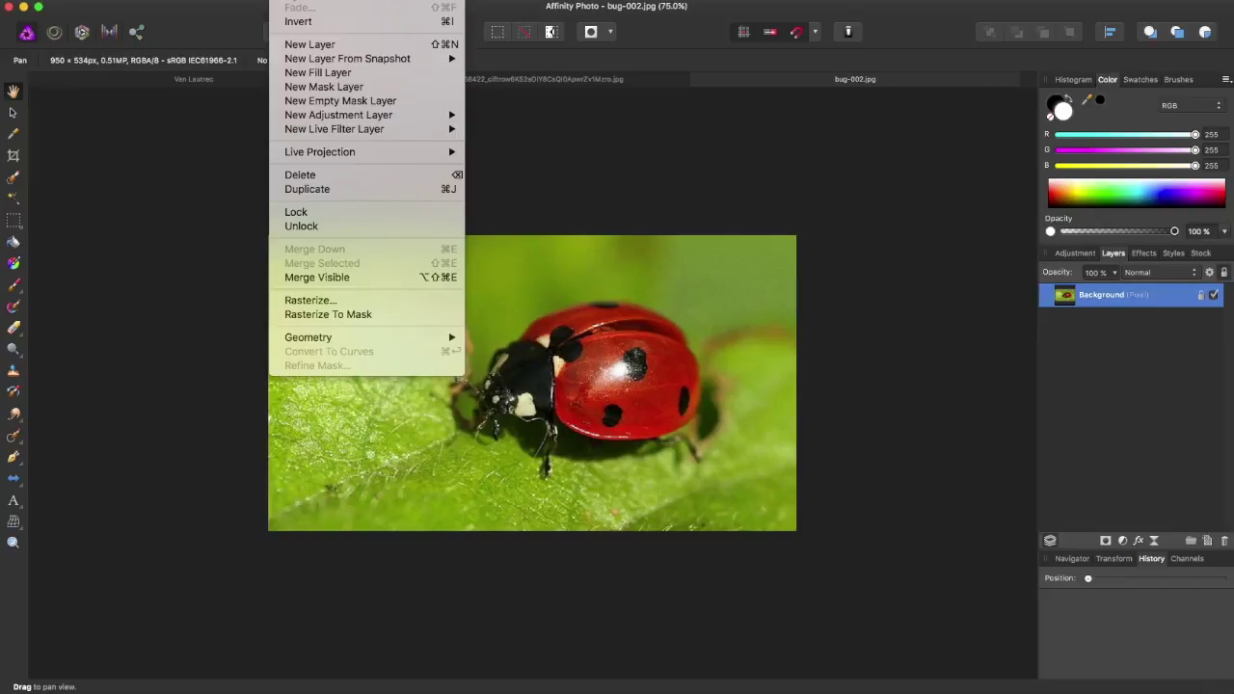
{"action": "mouse_move", "coordinate": [317, 120]}
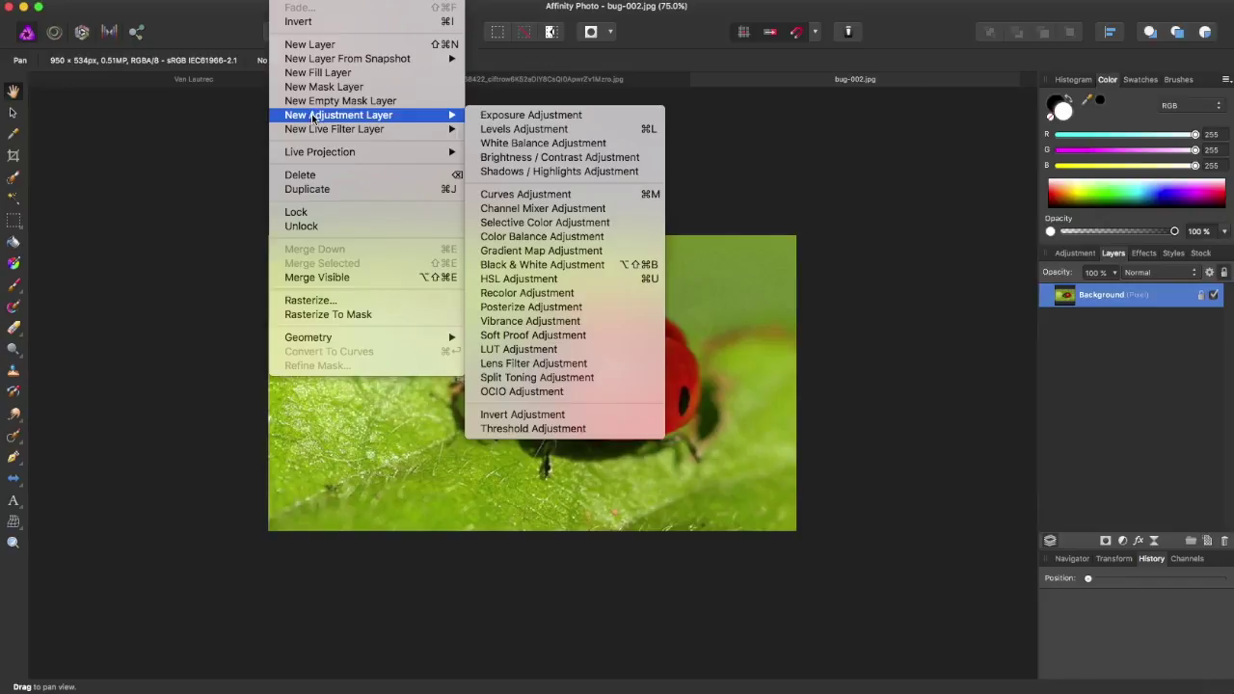
{"action": "left_click", "coordinate": [508, 199]}
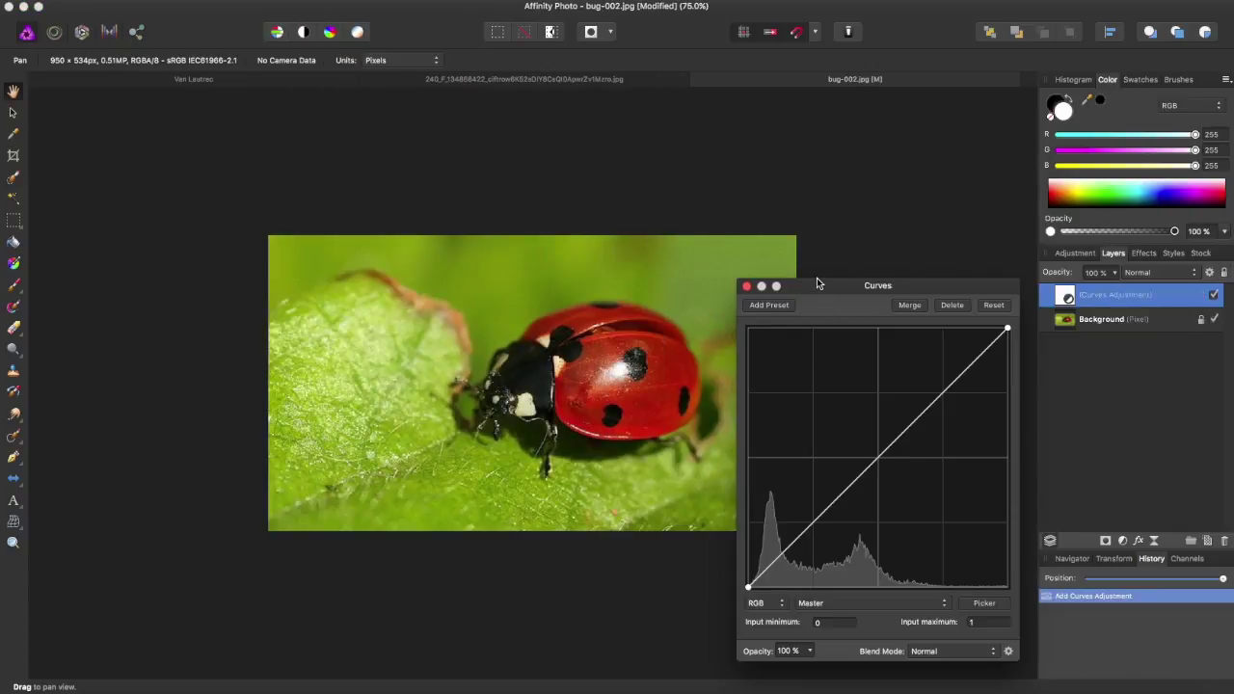
{"action": "left_click_drag", "start_coordinate": [822, 292], "coordinate": [918, 130]}
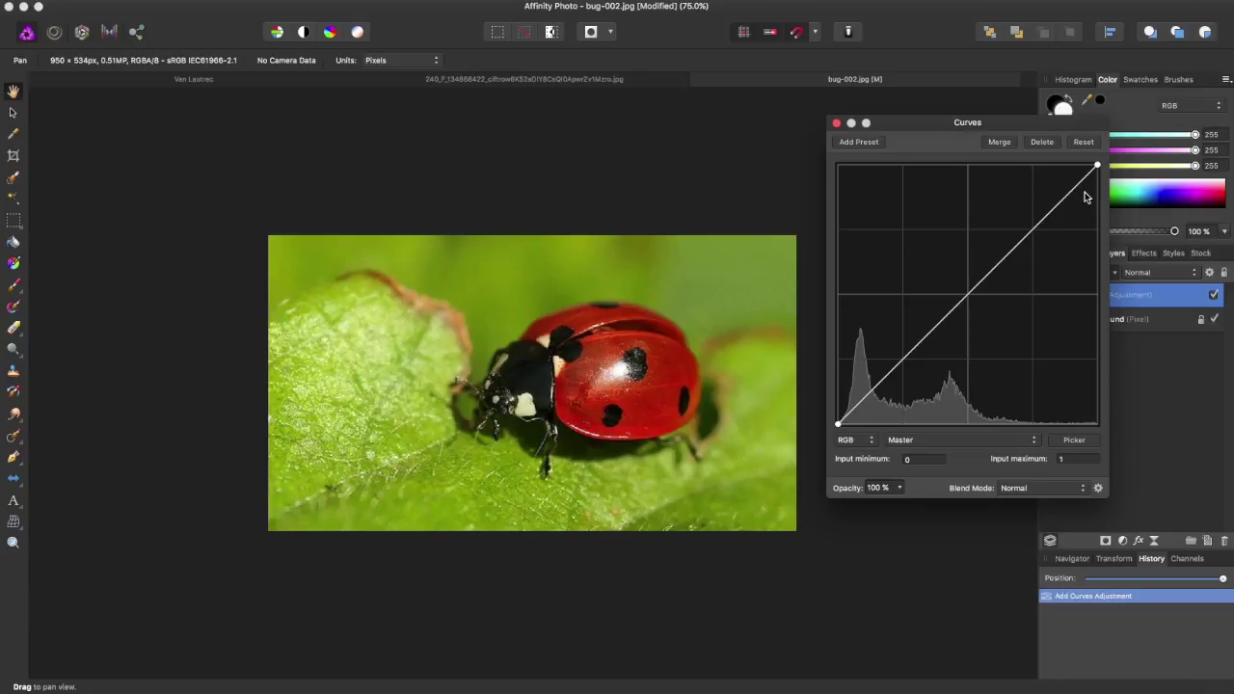
{"action": "left_click", "coordinate": [848, 439]}
{"action": "left_click", "coordinate": [863, 443]}
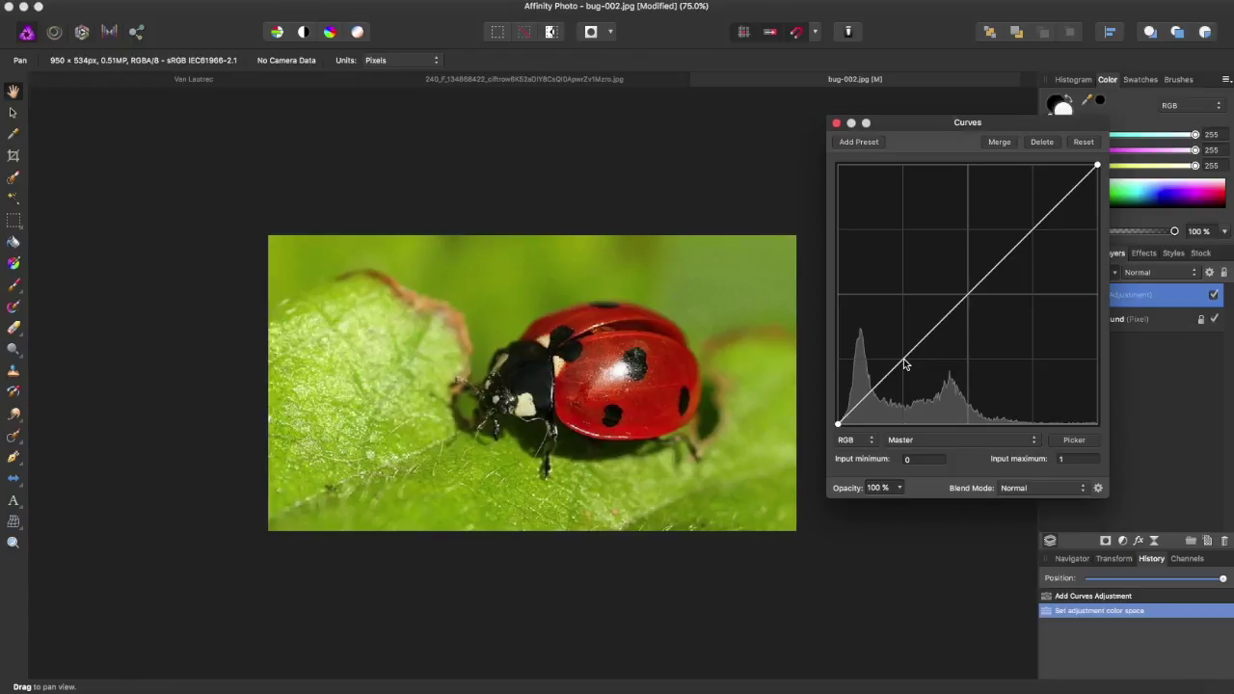
{"action": "left_click_drag", "start_coordinate": [904, 364], "coordinate": [889, 344]}
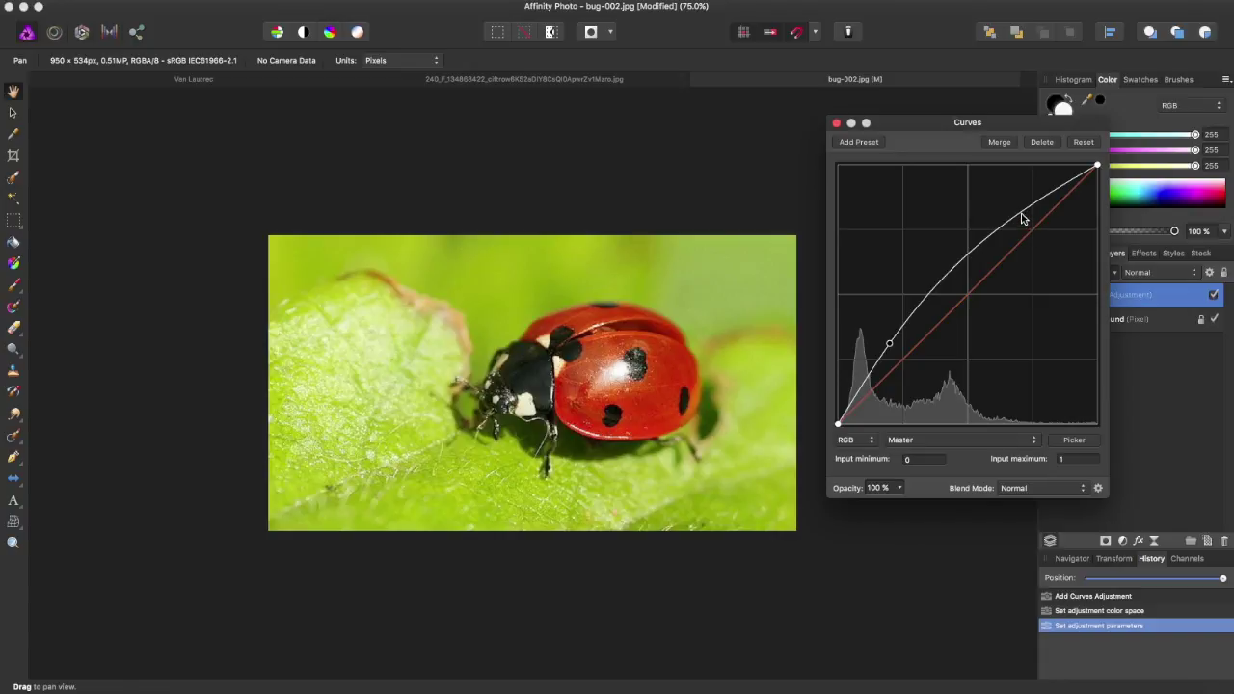
Add upper and lower master-curve points, deepening shadows and lifting highlights into a gentle S-curve
{"action": "mouse_move", "coordinate": [1021, 213]}
{"action": "left_mouse_down"}
{"action": "mouse_move", "coordinate": [1055, 242]}
{"action": "mouse_move", "coordinate": [1002, 213]}
{"action": "left_mouse_up"}
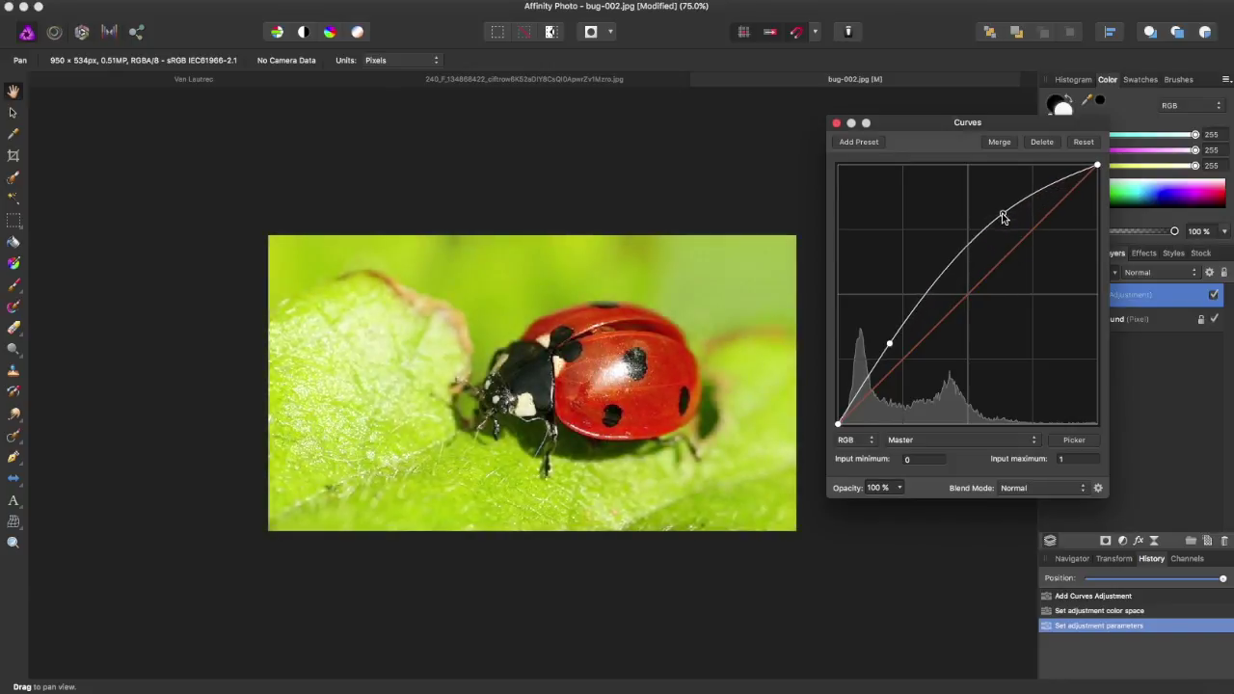
{"action": "left_click", "coordinate": [890, 346]}
{"action": "left_click_drag", "start_coordinate": [890, 346], "coordinate": [911, 375]}
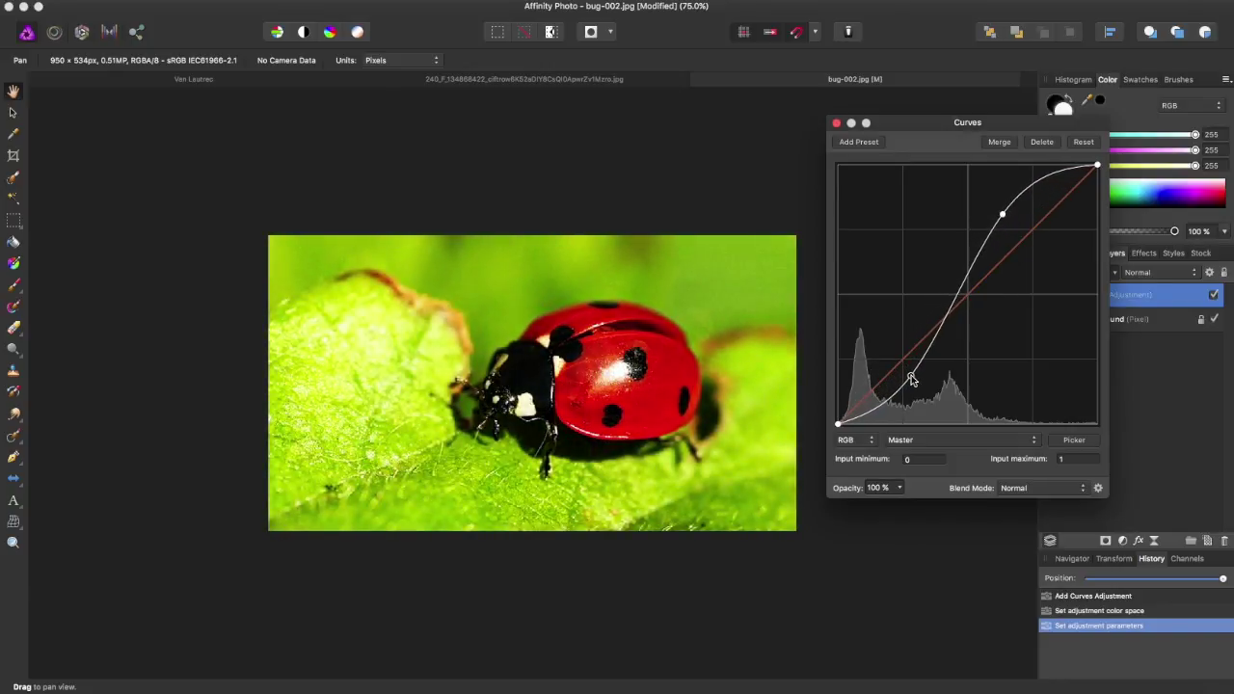
{"action": "left_click_drag", "start_coordinate": [1003, 213], "coordinate": [1016, 221]}
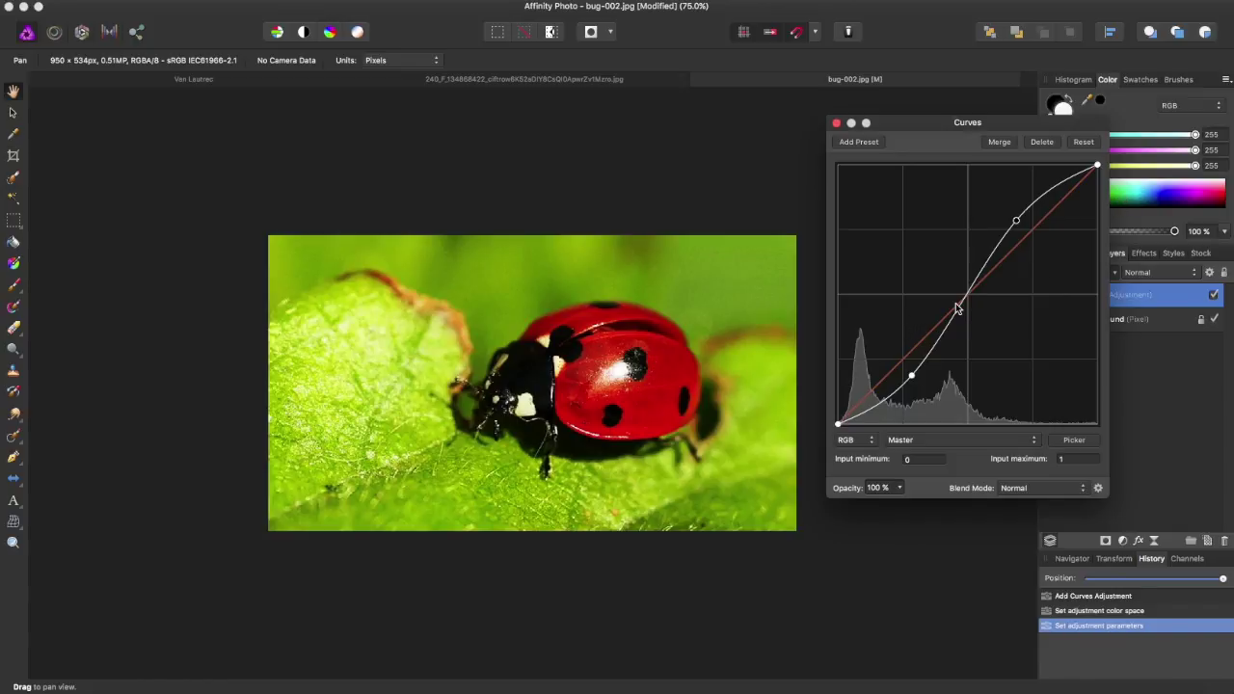
{"action": "mouse_move", "coordinate": [1017, 219]}
{"action": "left_mouse_down"}
{"action": "mouse_move", "coordinate": [1031, 231]}
{"action": "mouse_move", "coordinate": [1024, 212]}
{"action": "left_mouse_up"}
{"action": "mouse_move", "coordinate": [913, 377]}
{"action": "left_mouse_down"}
{"action": "mouse_move", "coordinate": [915, 396]}
{"action": "mouse_move", "coordinate": [902, 359]}
{"action": "mouse_move", "coordinate": [913, 385]}
{"action": "left_mouse_up"}
{"action": "left_click", "coordinate": [901, 489]}
Set the Curves opacity to 65%, compare the layer on and off, then switch to the dog photo
{"action": "left_click_drag", "start_coordinate": [899, 504], "coordinate": [855, 505]}
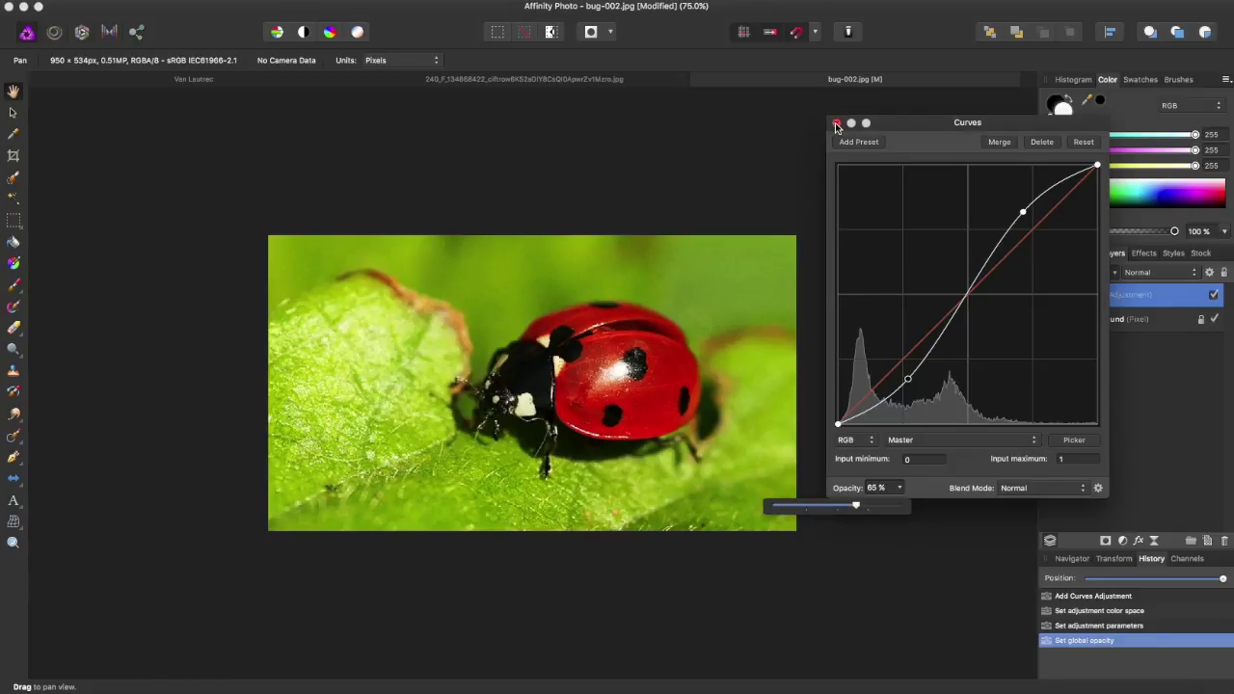
{"action": "left_click", "coordinate": [836, 124]}
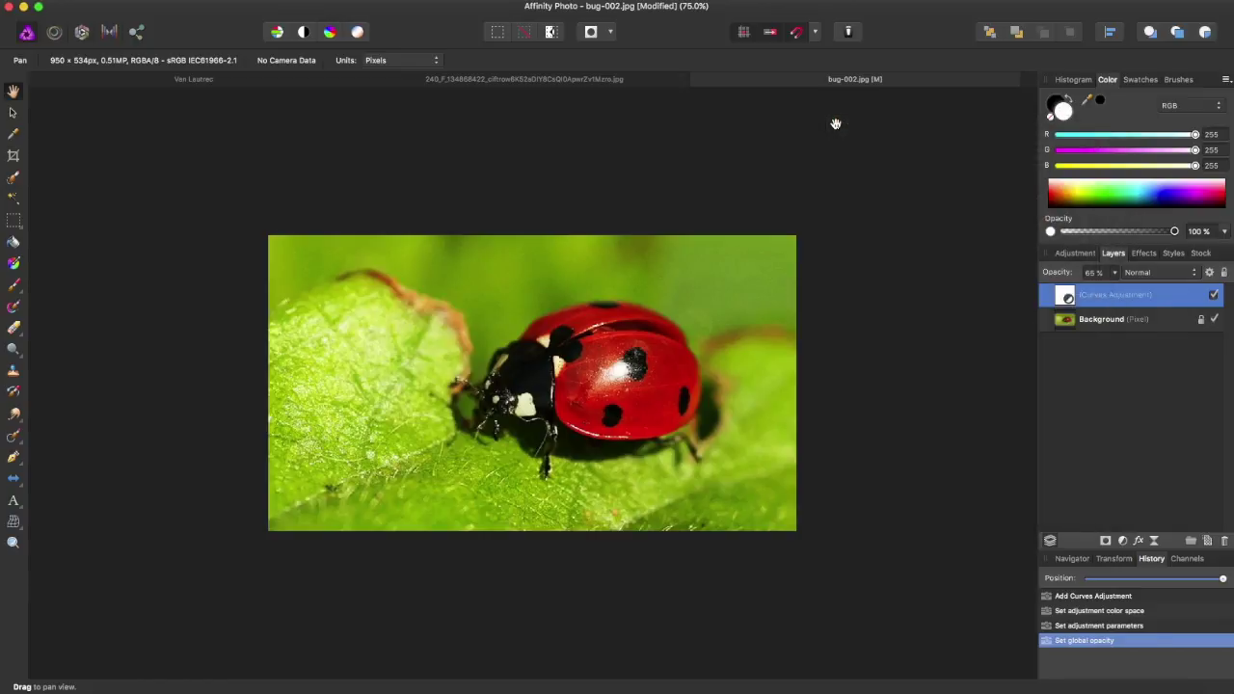
{"action": "left_click", "coordinate": [1216, 297]}
{"action": "left_click", "coordinate": [1215, 297]}
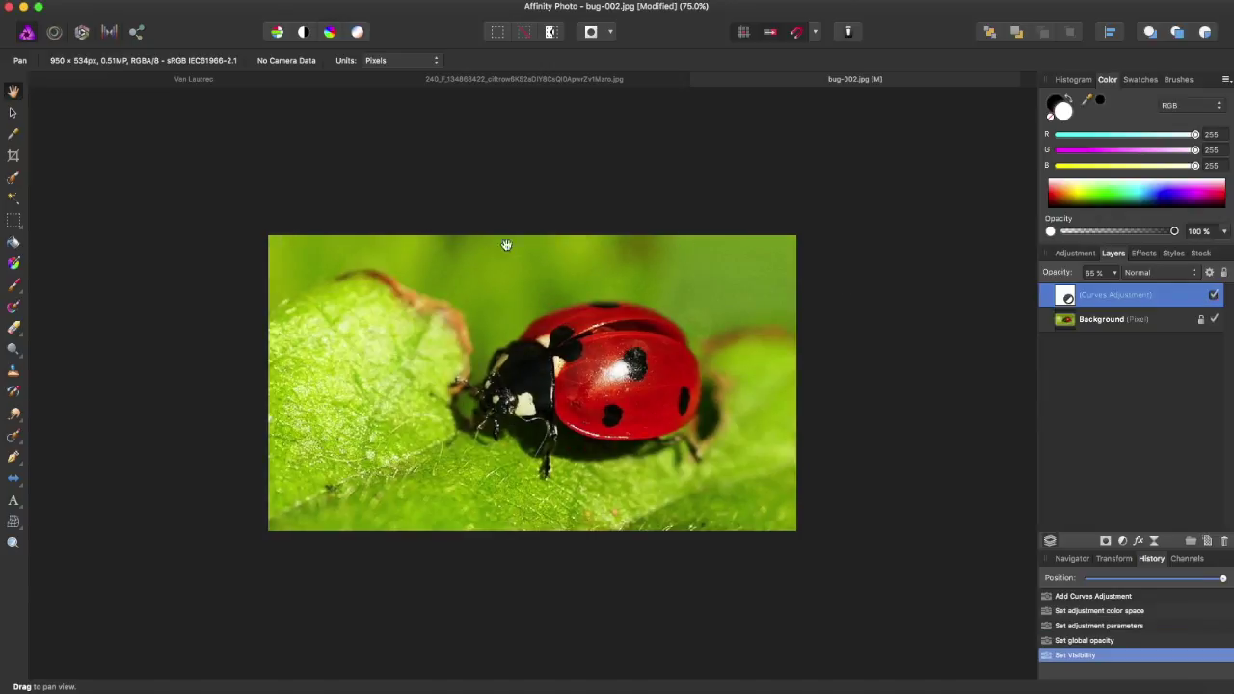
{"action": "left_click", "coordinate": [544, 82]}
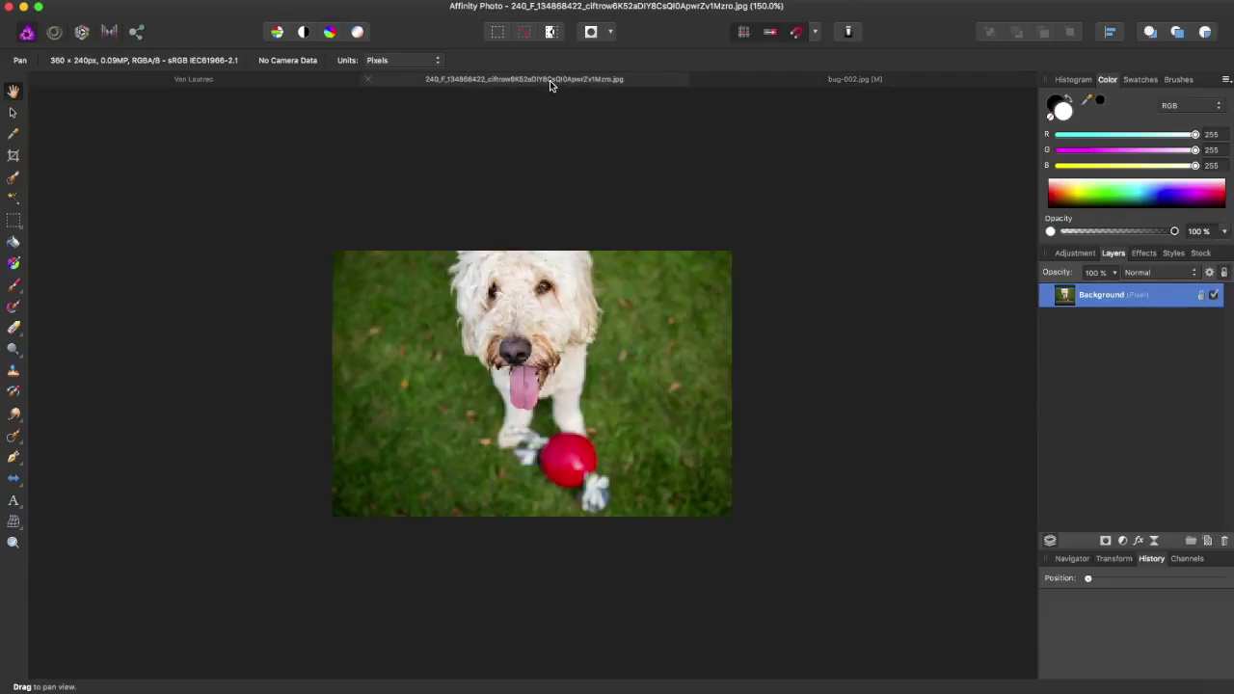
Add a Curves adjustment to the dog photo, lifting the Red shadow end and lowering its highlight end
{"action": "left_click", "coordinate": [350, 8]}
{"action": "mouse_move", "coordinate": [324, 116]}
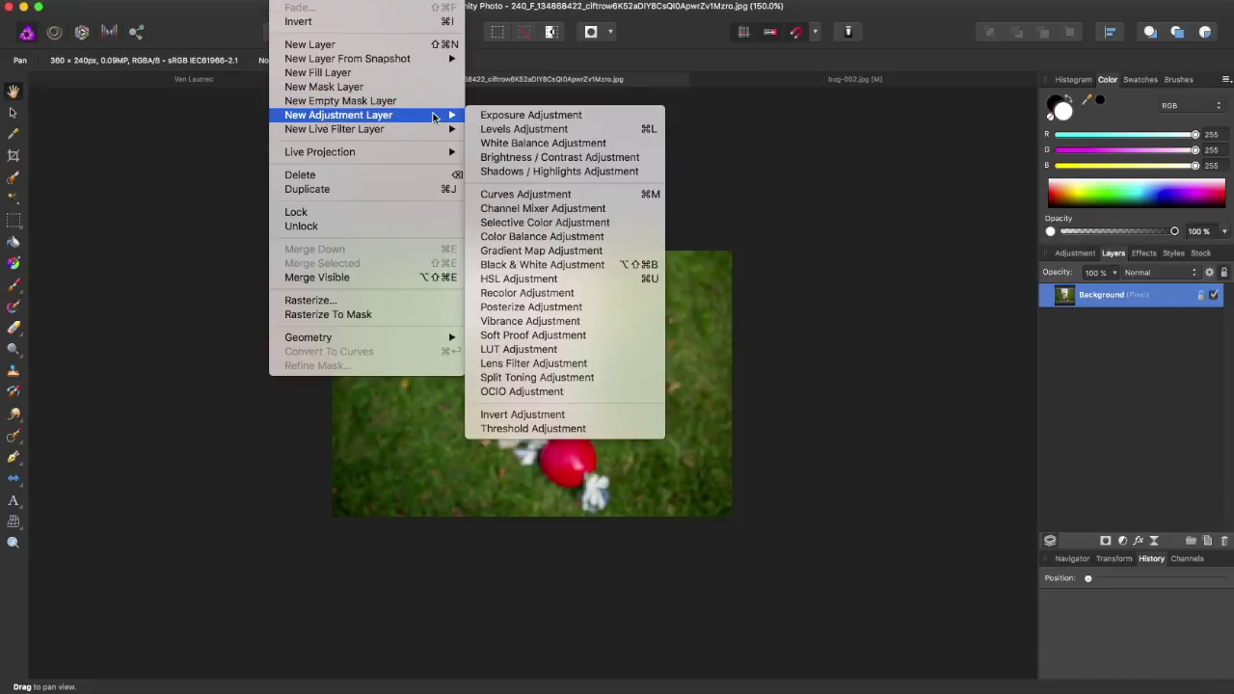
{"action": "left_click", "coordinate": [525, 194]}
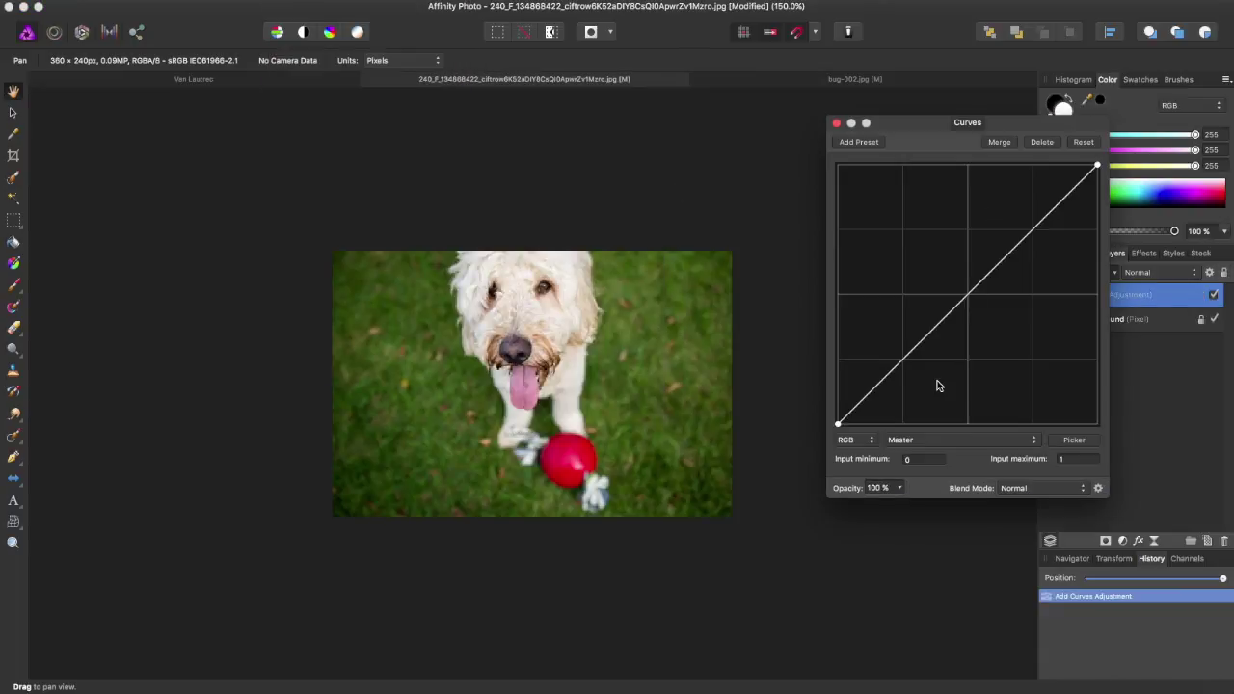
{"action": "left_click", "coordinate": [907, 442]}
{"action": "left_click", "coordinate": [900, 453]}
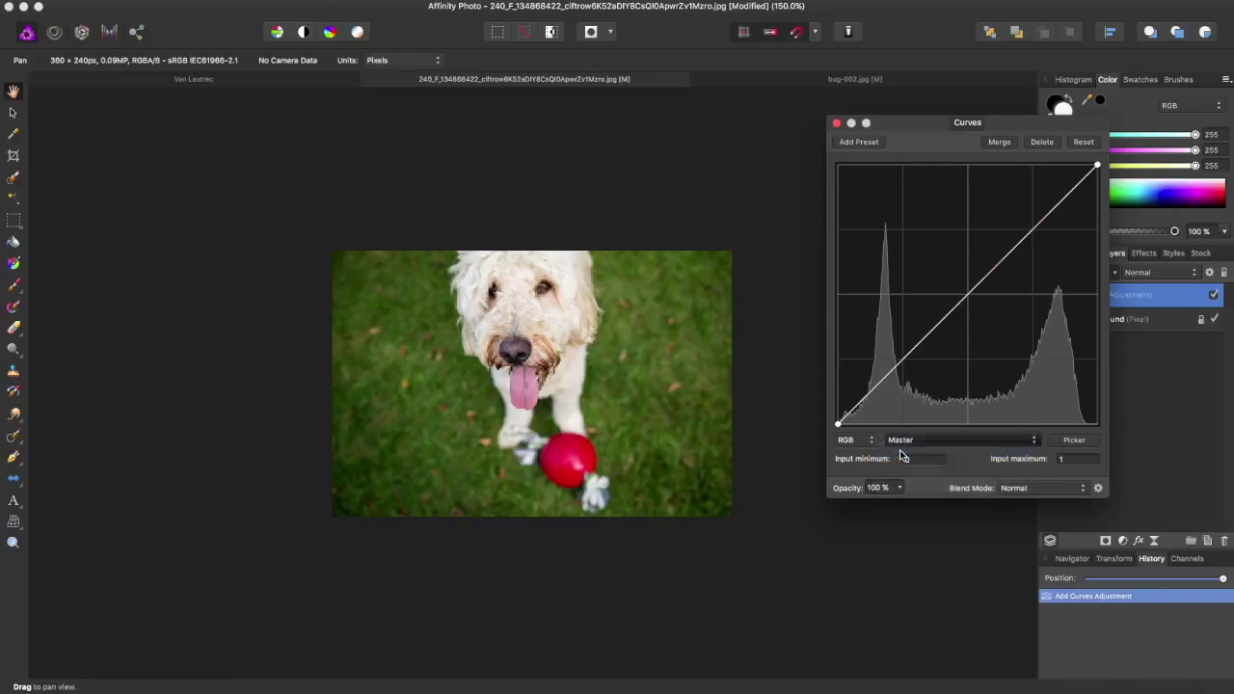
{"action": "left_click_drag", "start_coordinate": [840, 426], "coordinate": [839, 405]}
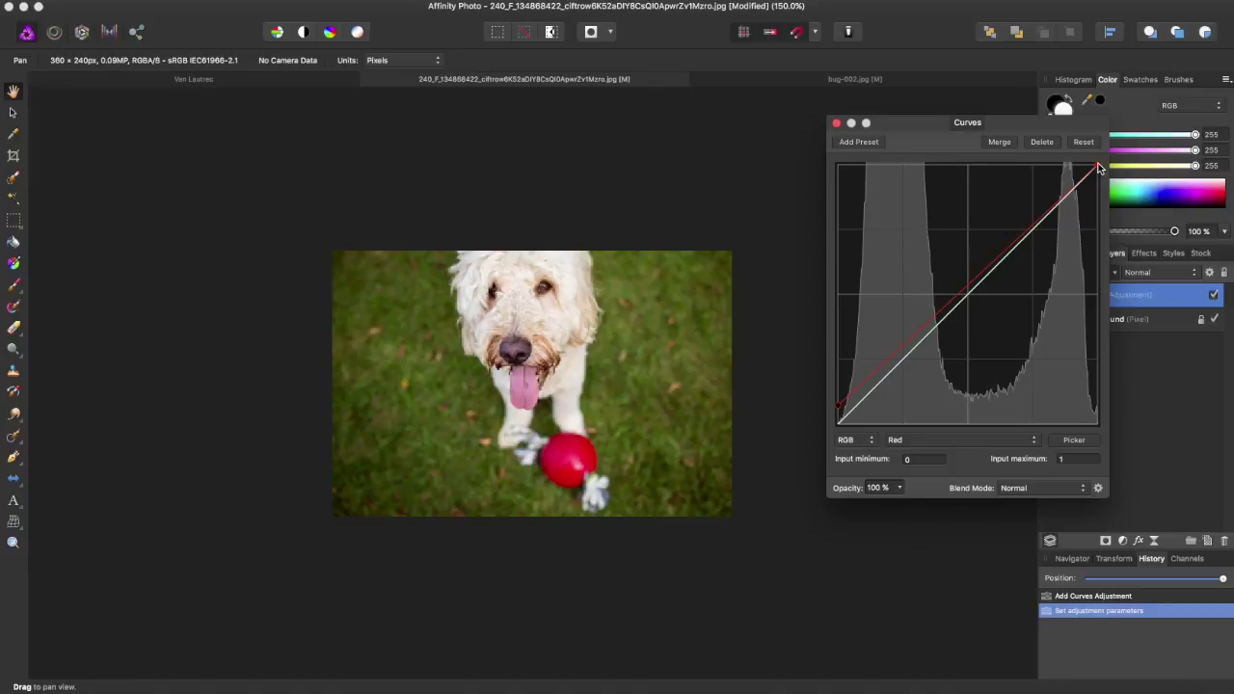
{"action": "left_click_drag", "start_coordinate": [1099, 166], "coordinate": [1098, 171]}
Slightly lift the Green and Blue shadow ends and nudge their highlight ends, then close Curves
{"action": "left_click", "coordinate": [899, 440]}
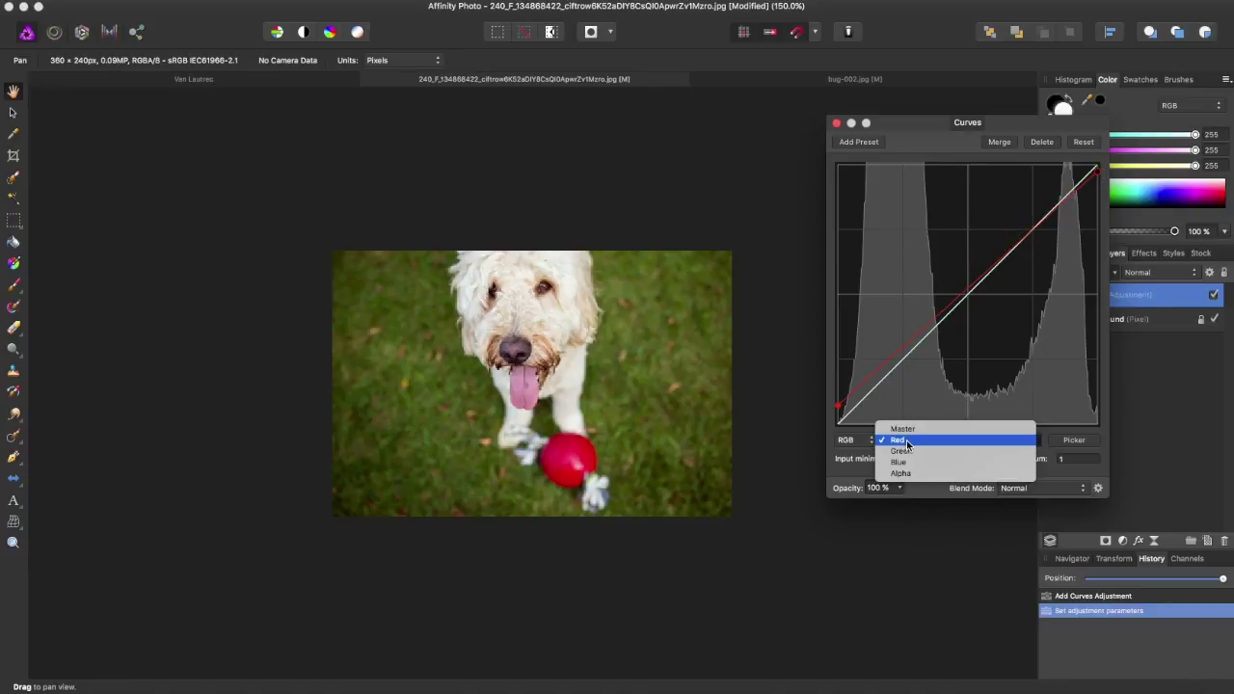
{"action": "left_click", "coordinate": [900, 451]}
{"action": "left_click_drag", "start_coordinate": [839, 425], "coordinate": [839, 418]}
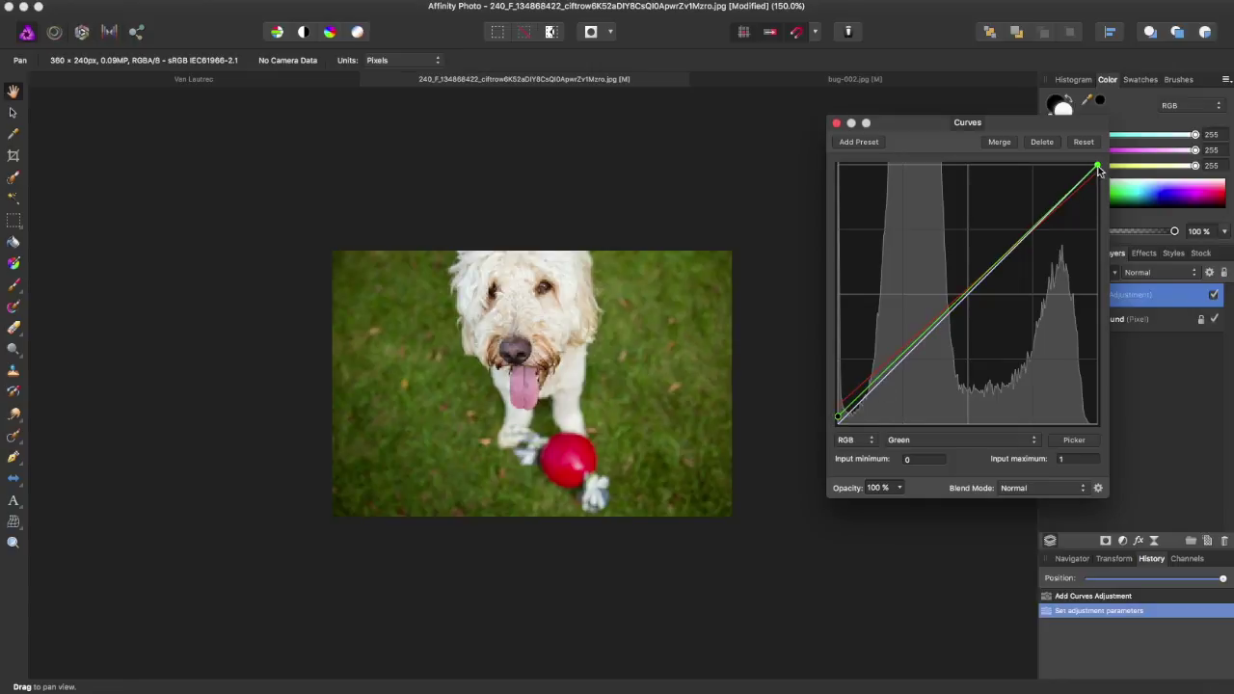
{"action": "left_click_drag", "start_coordinate": [1098, 168], "coordinate": [1098, 175]}
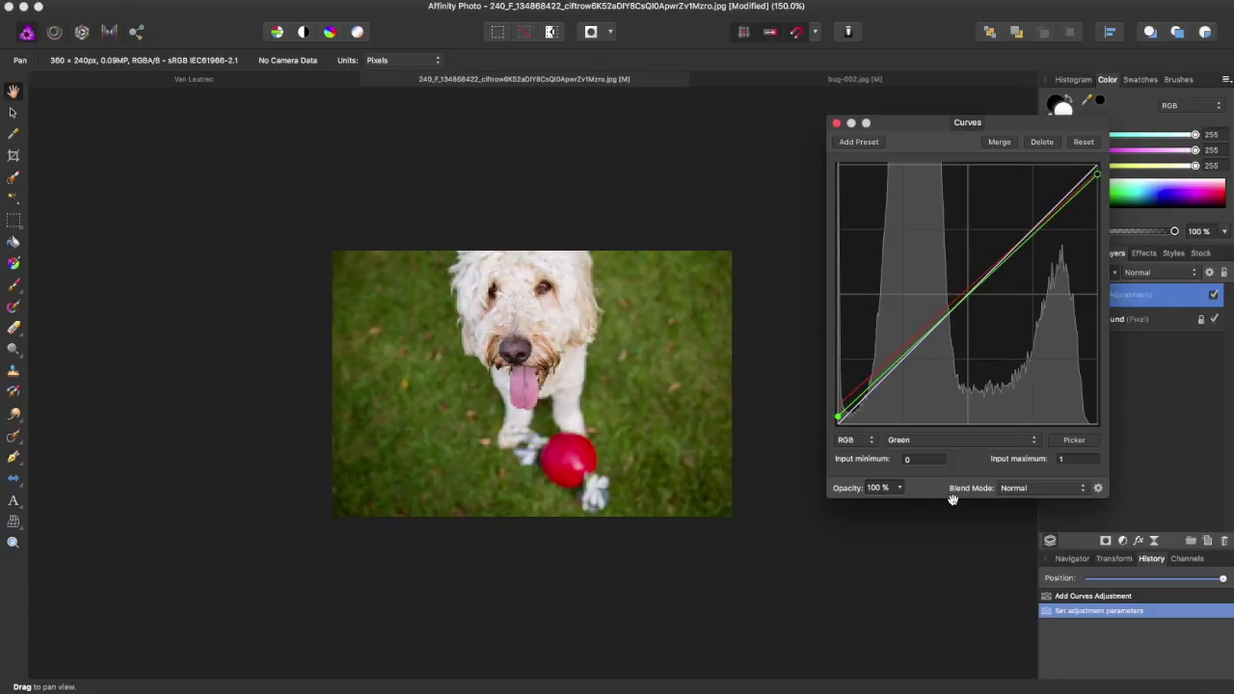
{"action": "left_click", "coordinate": [947, 439]}
{"action": "left_click", "coordinate": [938, 443]}
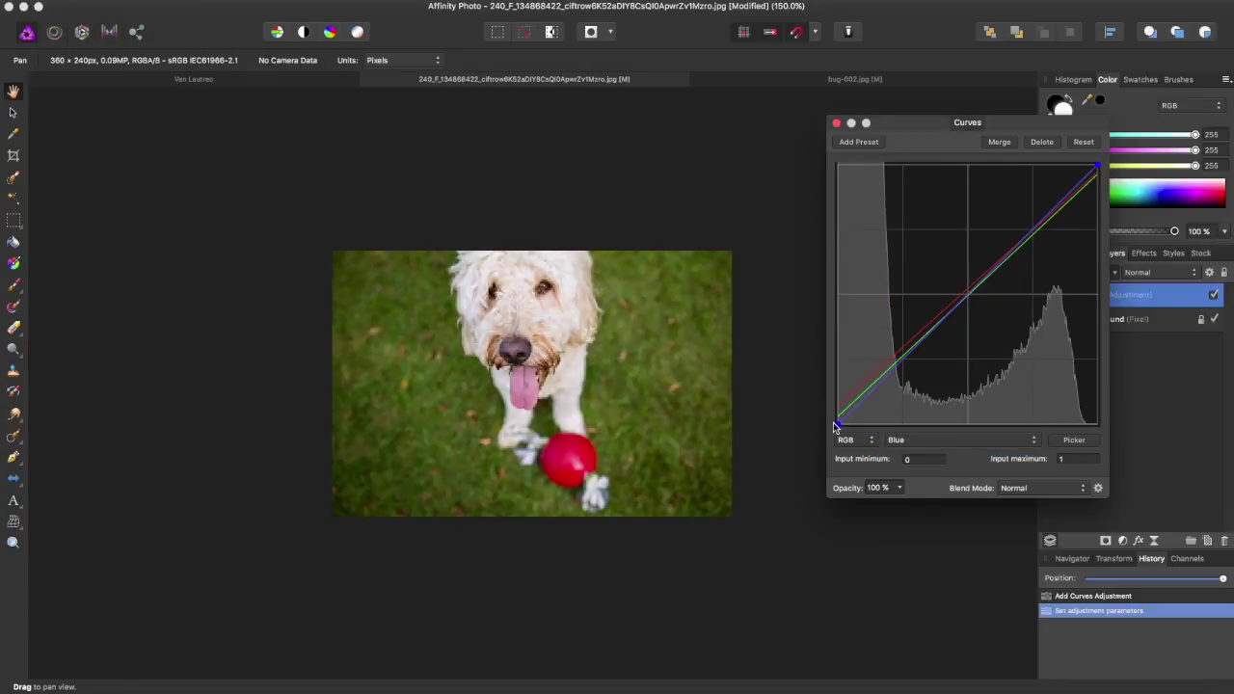
{"action": "left_click_drag", "start_coordinate": [838, 423], "coordinate": [837, 420]}
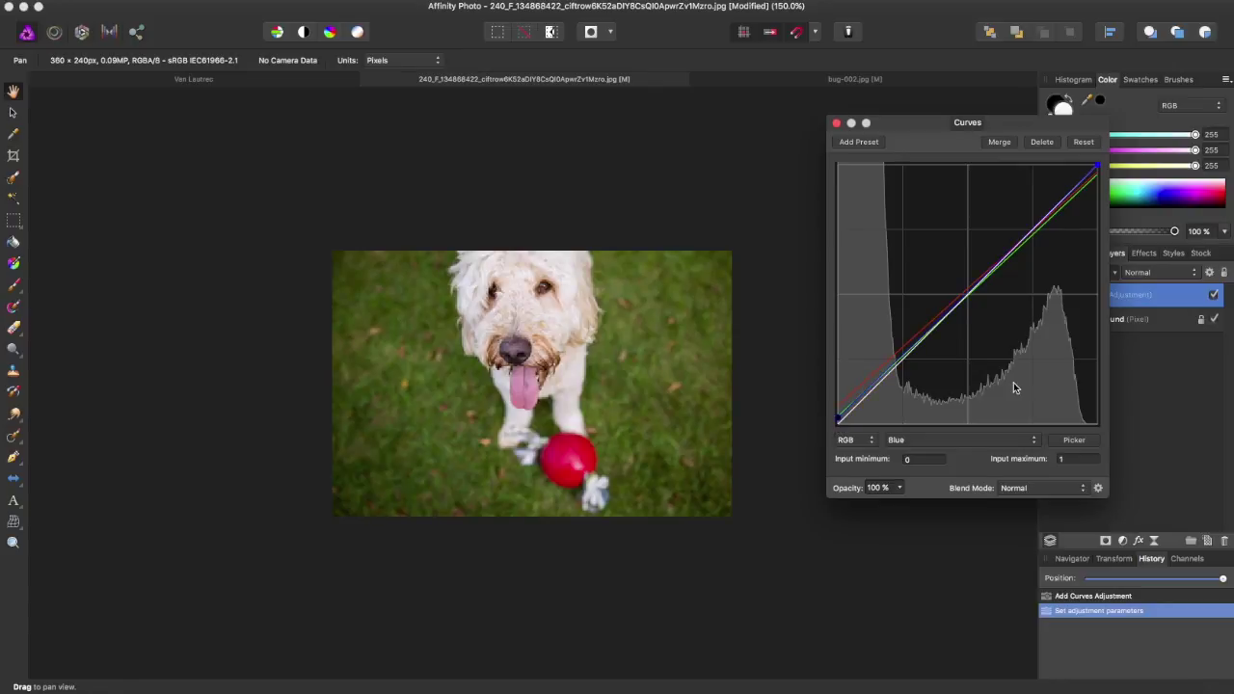
{"action": "left_click_drag", "start_coordinate": [1105, 174], "coordinate": [1107, 174]}
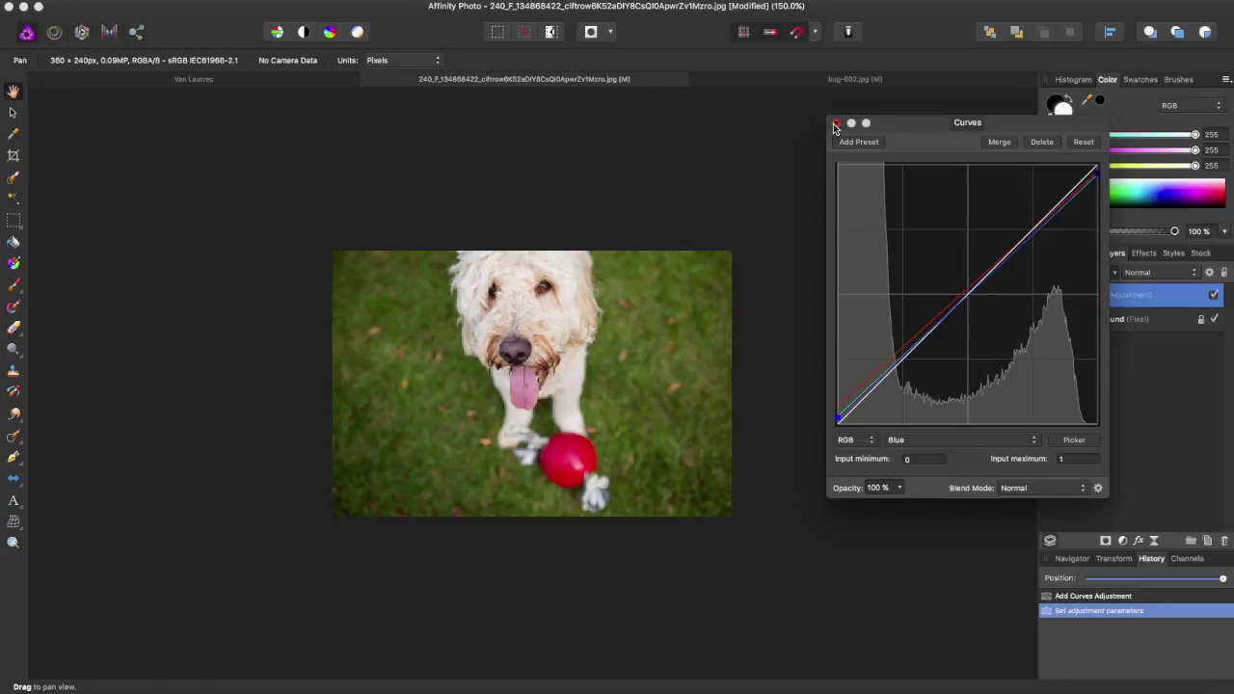
{"action": "left_click", "coordinate": [835, 125]}
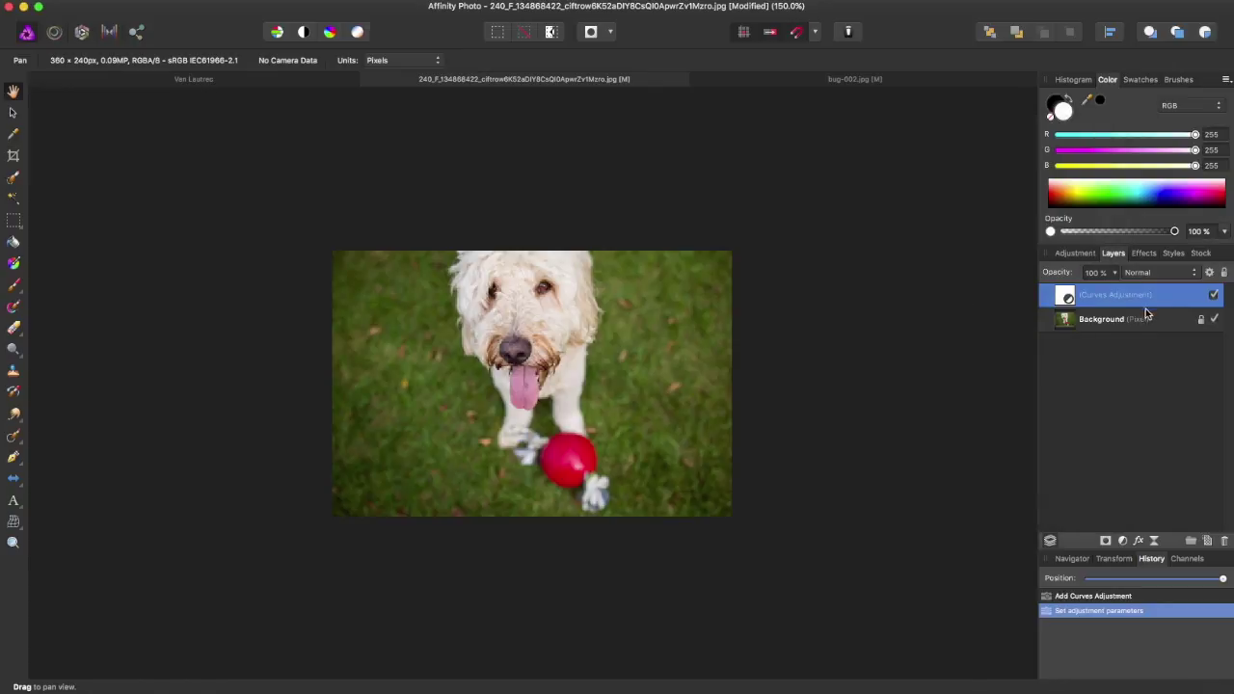
Hide the dog photo's Curves layer to compare against the original colours
{"action": "left_click", "coordinate": [1213, 296]}
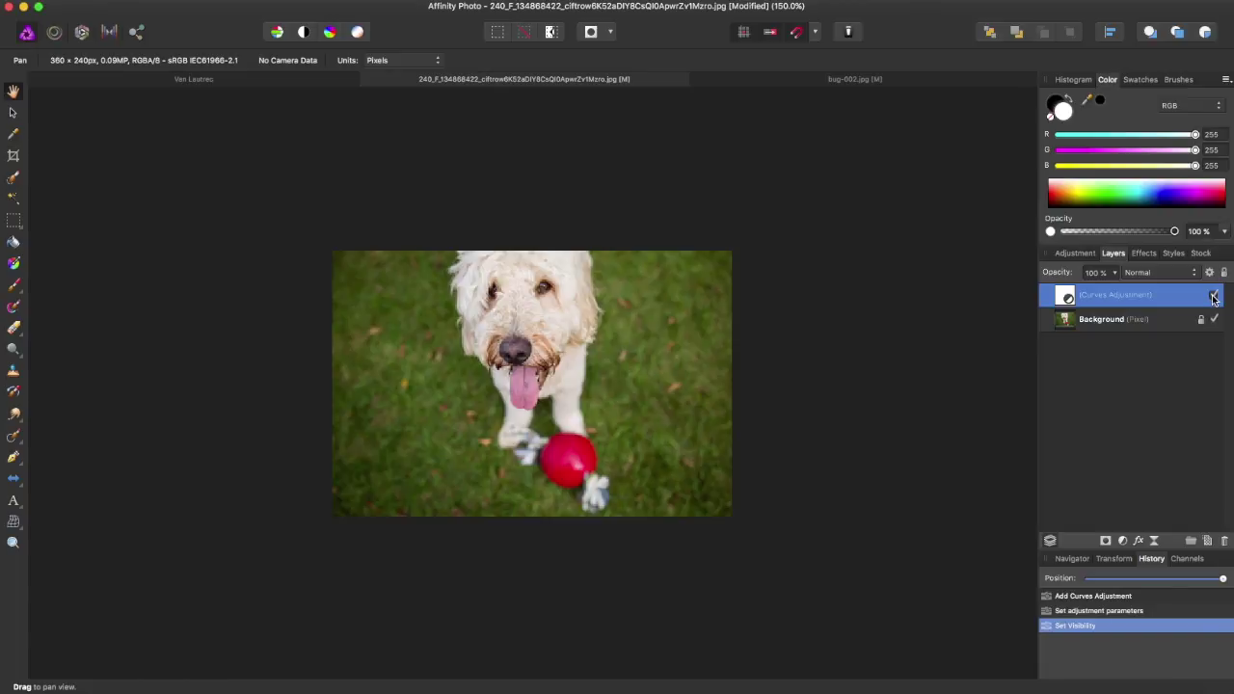